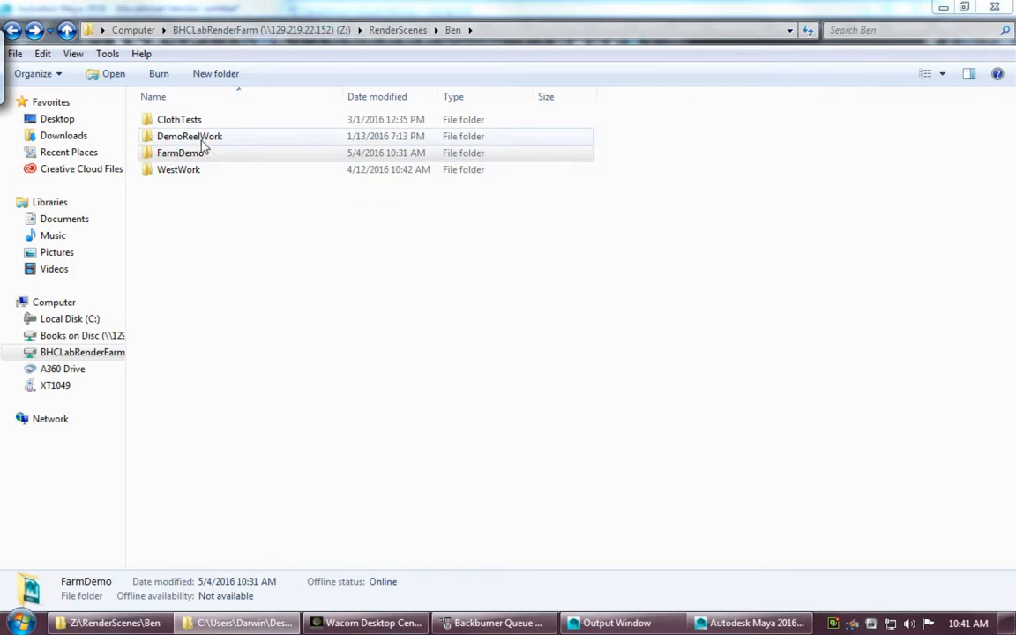
Step: Open the FarmDemo project folder on the BHCLabRenderFarm drive and copy its full path
{"action": "double_click", "coordinate": [262, 153]}
{"action": "key", "text": "BackSpace"}
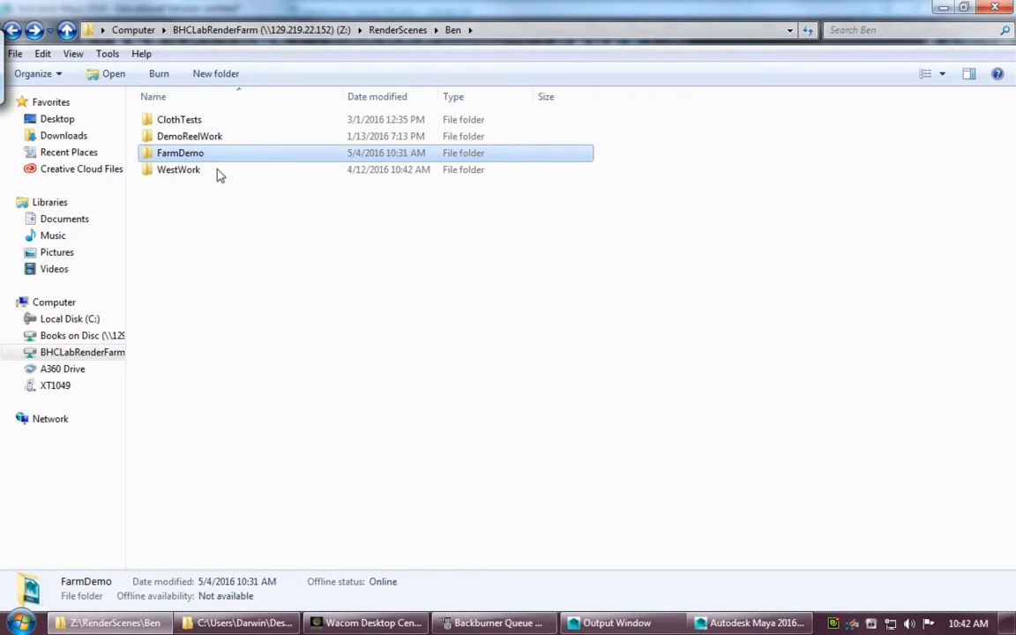
{"action": "double_click", "coordinate": [169, 156]}
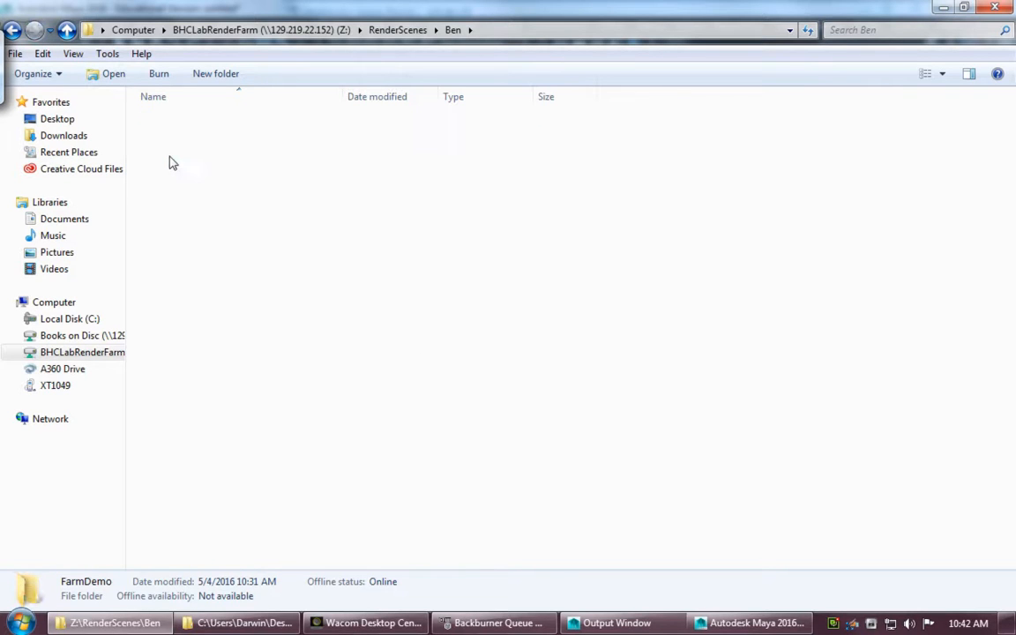
{"action": "left_click", "coordinate": [580, 35]}
{"action": "key", "text": "ctrl+c"}
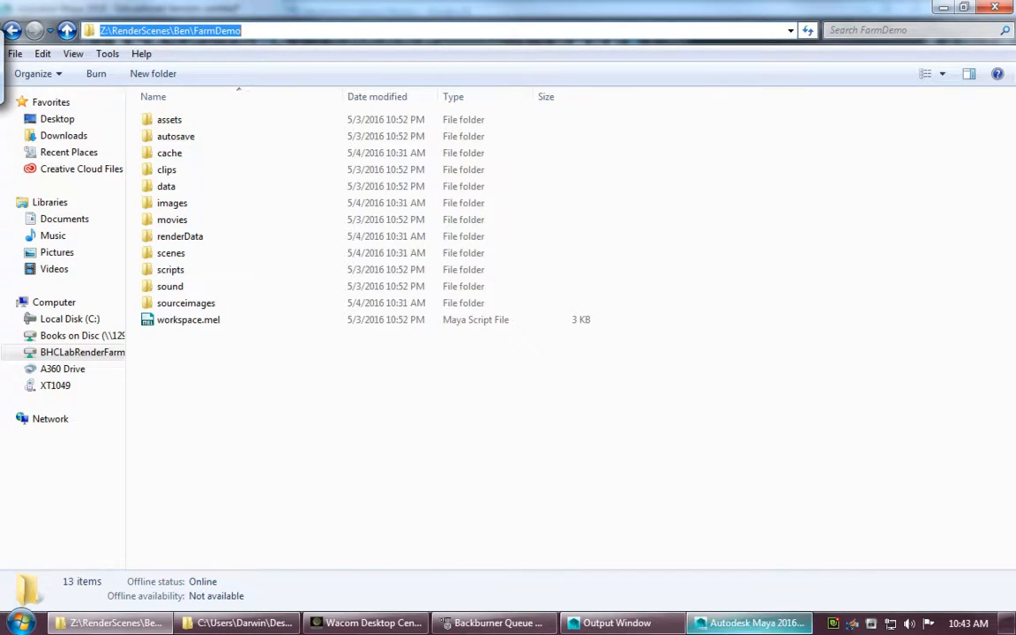
Step: Switch to Maya, start setting the project, and replace the browsing location with the copied FarmDemo path
{"action": "left_click", "coordinate": [754, 622]}
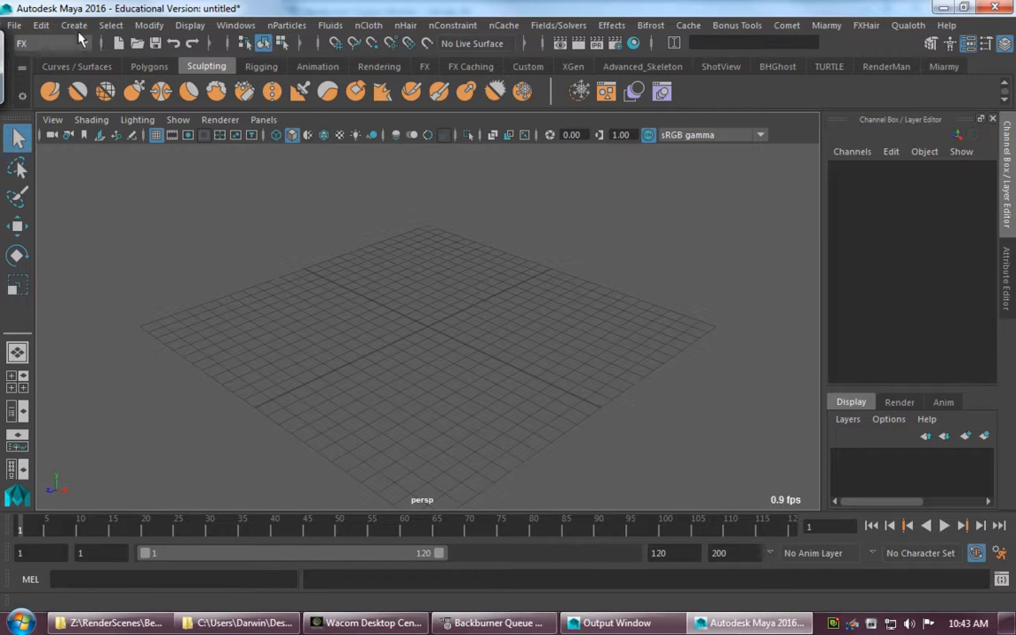
{"action": "left_click", "coordinate": [14, 25]}
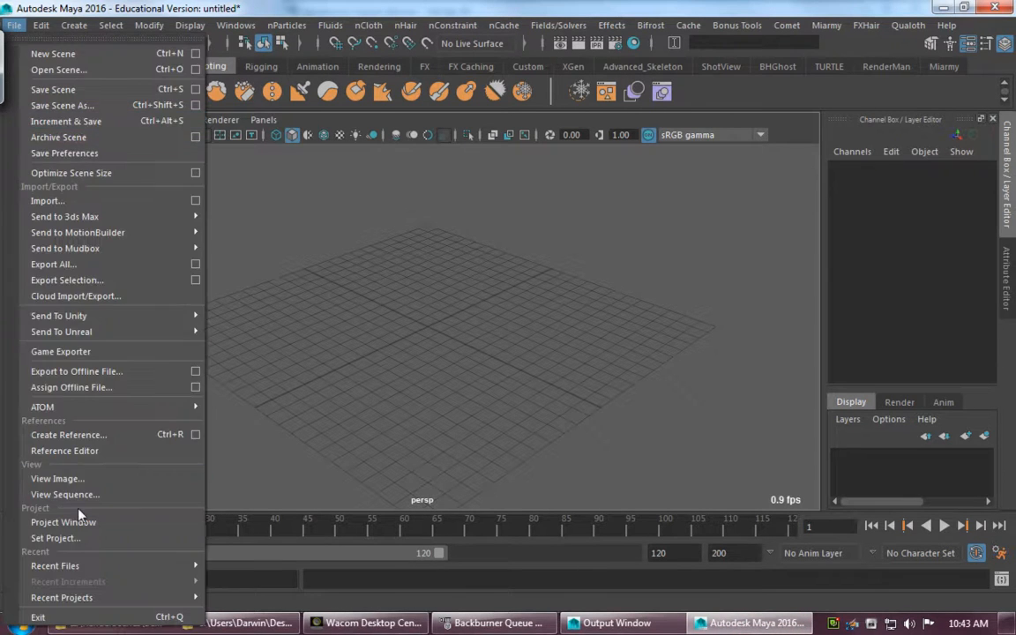
{"action": "left_click", "coordinate": [66, 538]}
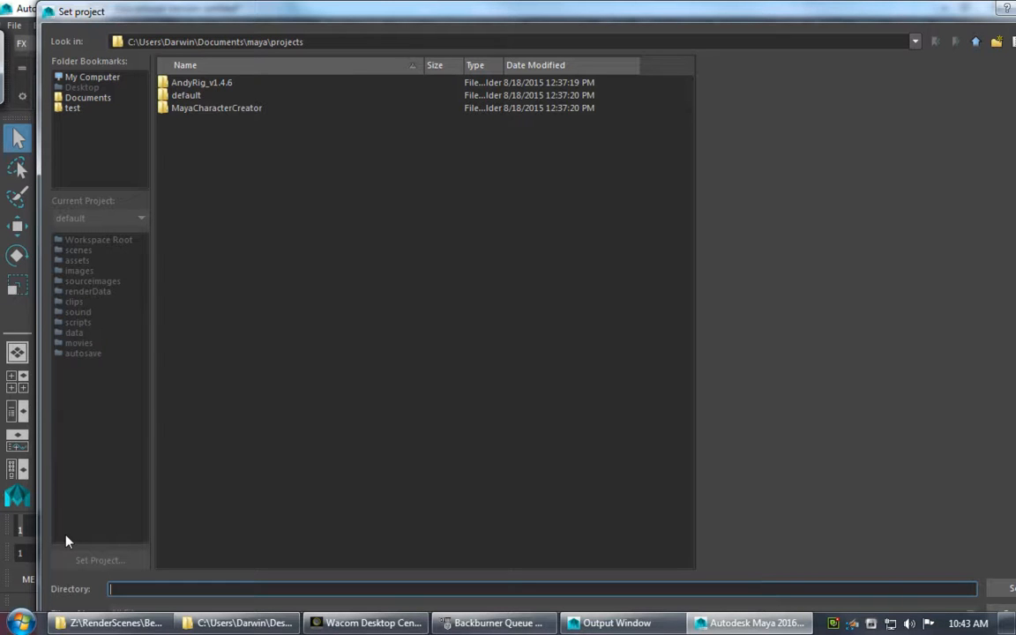
{"action": "left_click", "coordinate": [398, 37]}
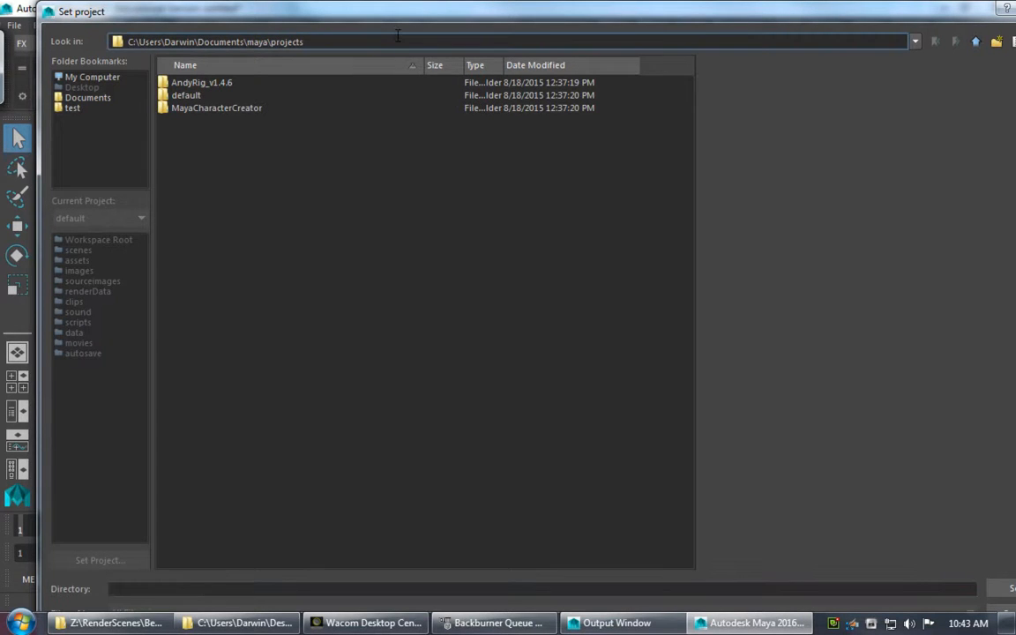
{"action": "key", "text": "ctrl+a"}
{"action": "key", "text": "ctrl+v"}
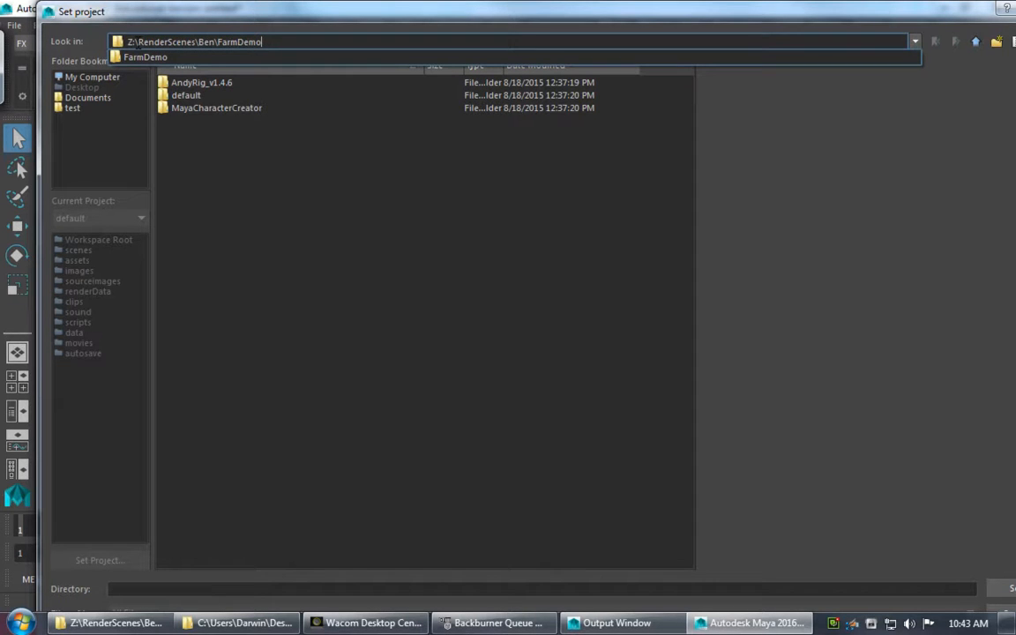
{"action": "key", "text": "Return"}
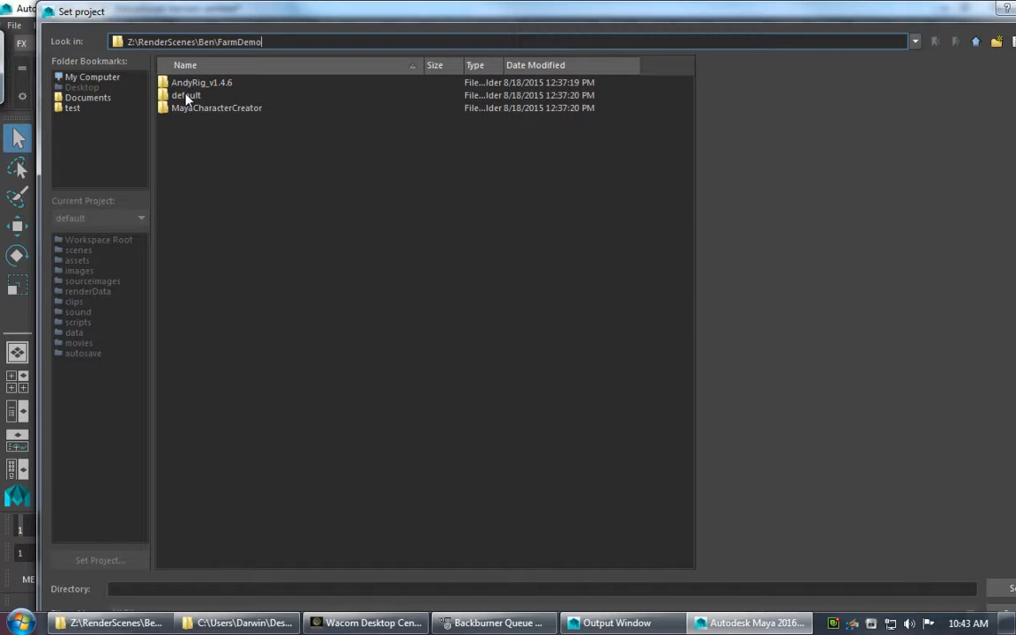
Step: Replace the path's Z: drive letter with \\129.219.22.152\bhclabrenderfarm and set FarmDemo as the current project
{"action": "key", "text": "Delete"}
{"action": "key", "text": "Delete"}
{"action": "type", "text": "\\\\"}
{"action": "type", "text": "129.21"}
{"action": "type", "text": "9.22.152"}
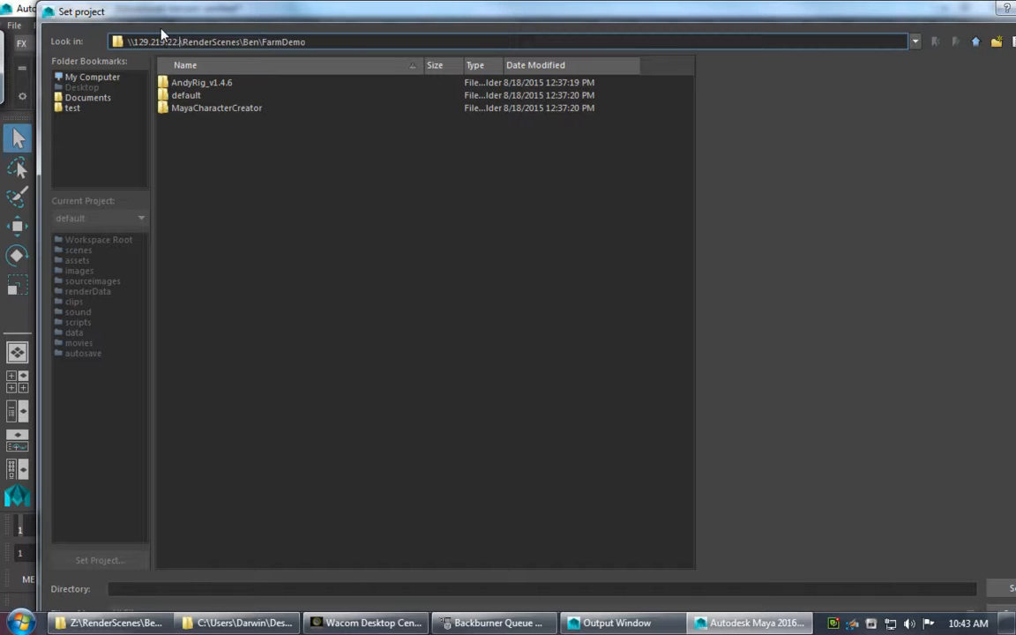
{"action": "type", "text": "\\bhclab"}
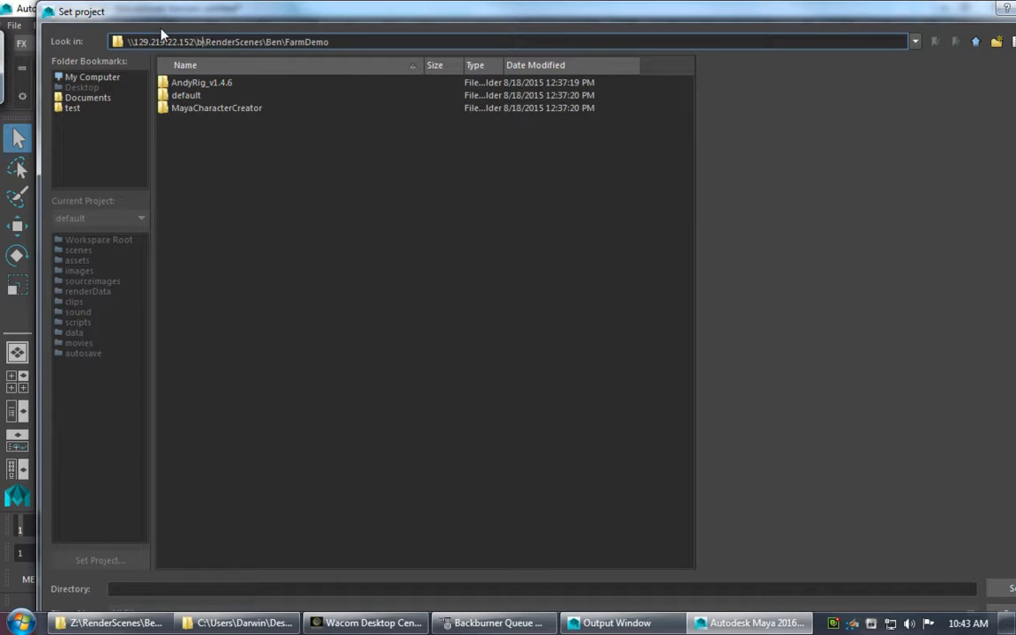
{"action": "type", "text": "renderfarm"}
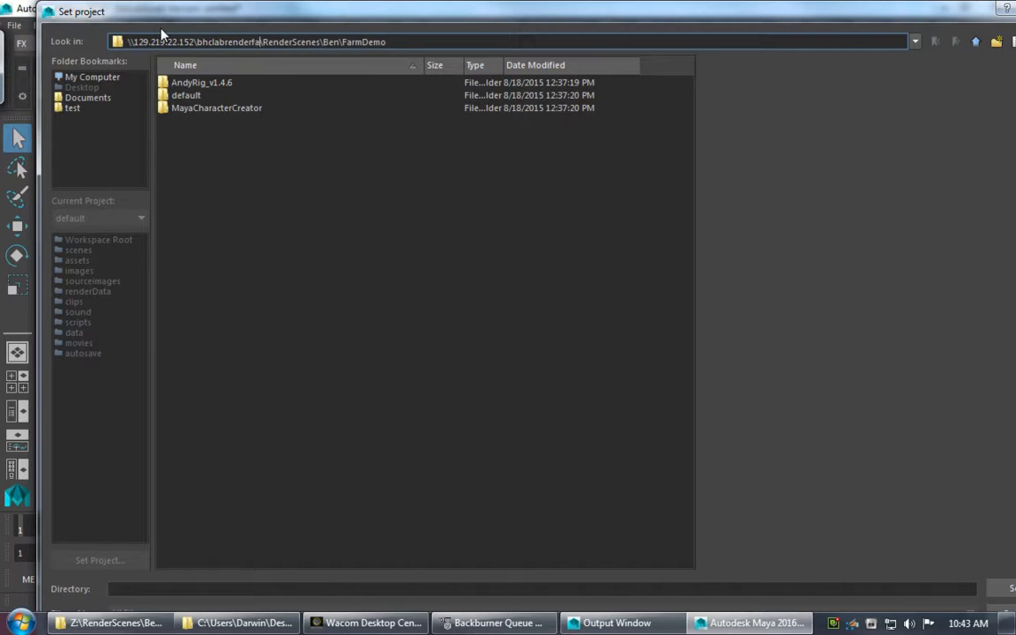
{"action": "left_click_drag", "start_coordinate": [397, 41], "coordinate": [120, 40]}
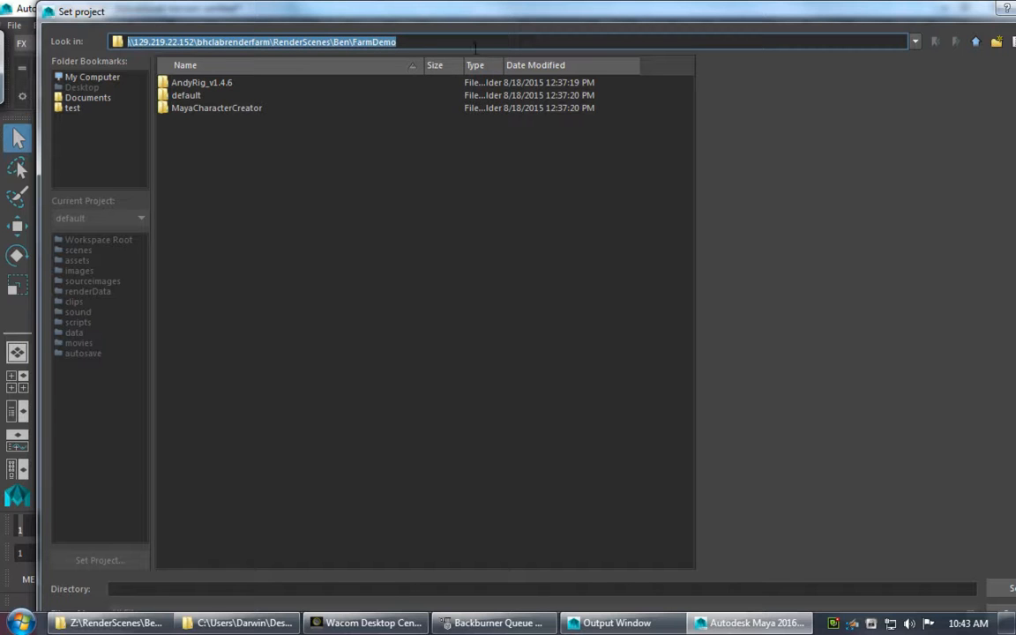
{"action": "key", "text": "Return"}
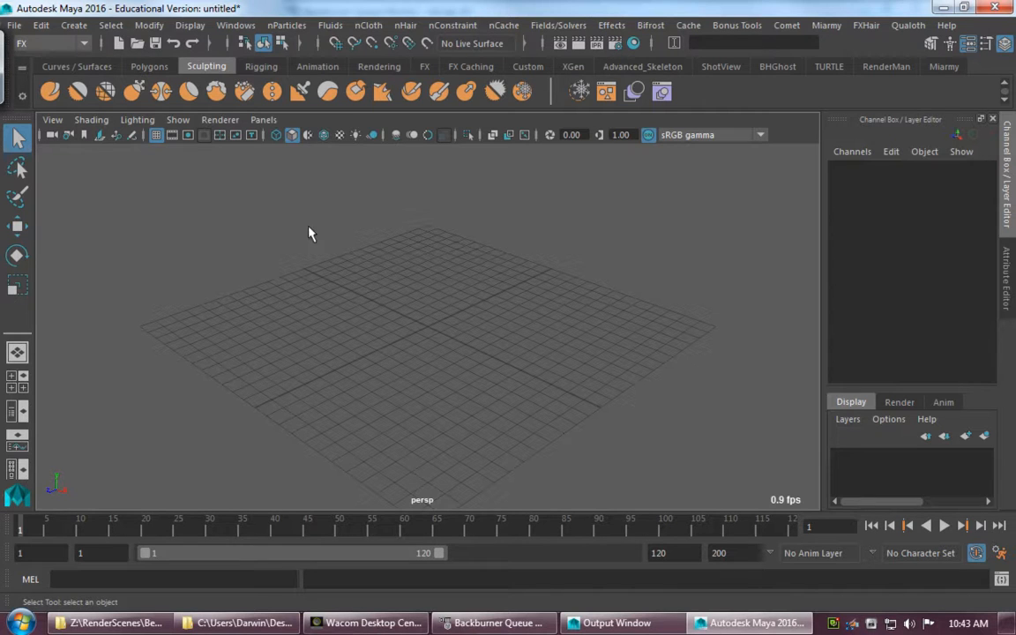
Step: Open RenderFarm_ShotCam_MidAngle_Static01.mb from the project's Episode1 scenes folder, discarding changes to the untitled scene
{"action": "left_click", "coordinate": [17, 25]}
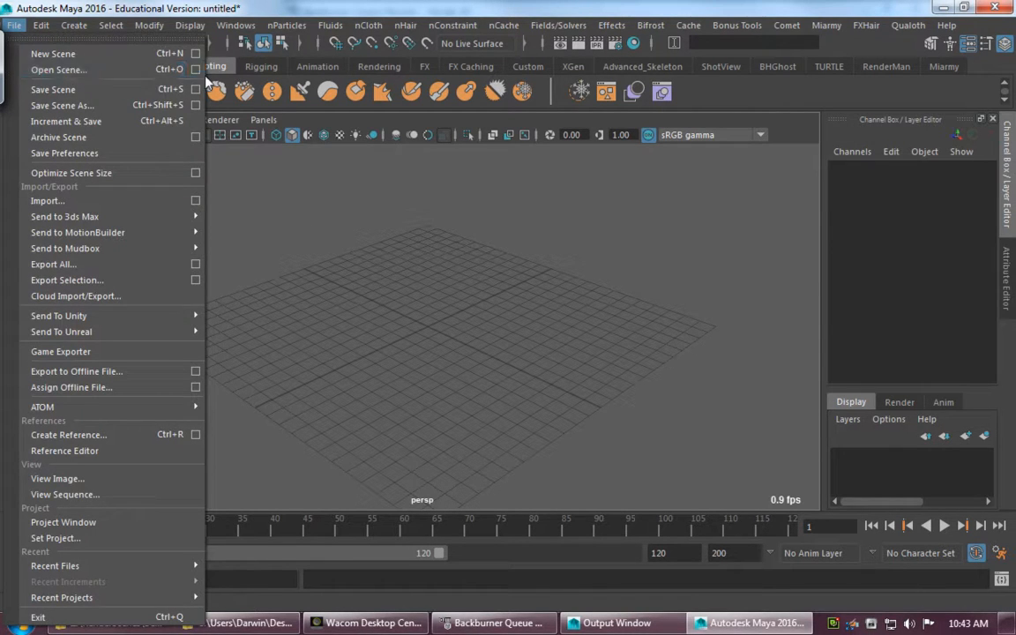
{"action": "left_click", "coordinate": [148, 66]}
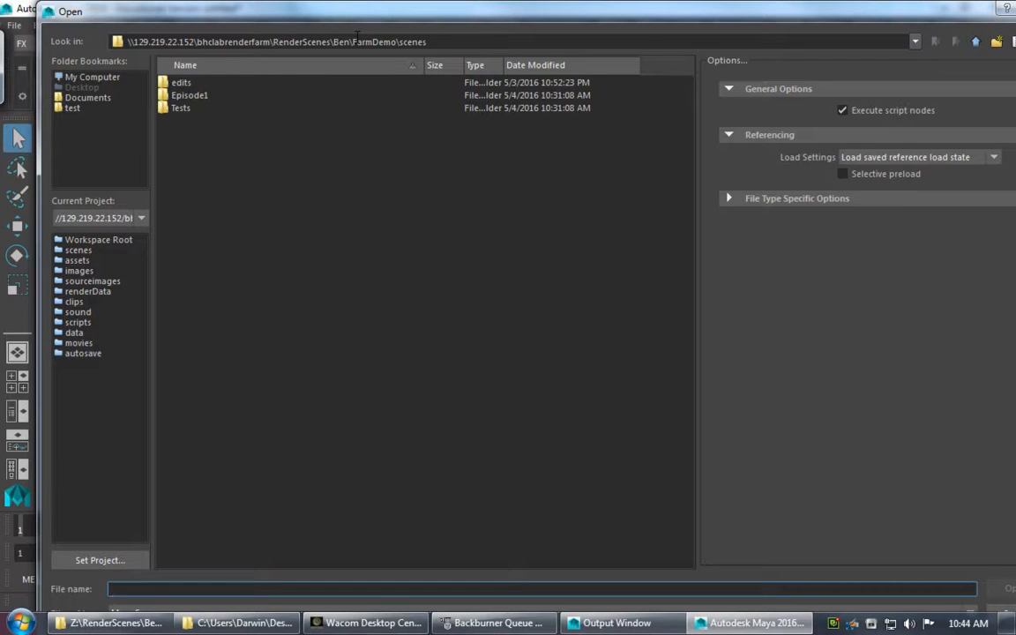
{"action": "double_click", "coordinate": [200, 99]}
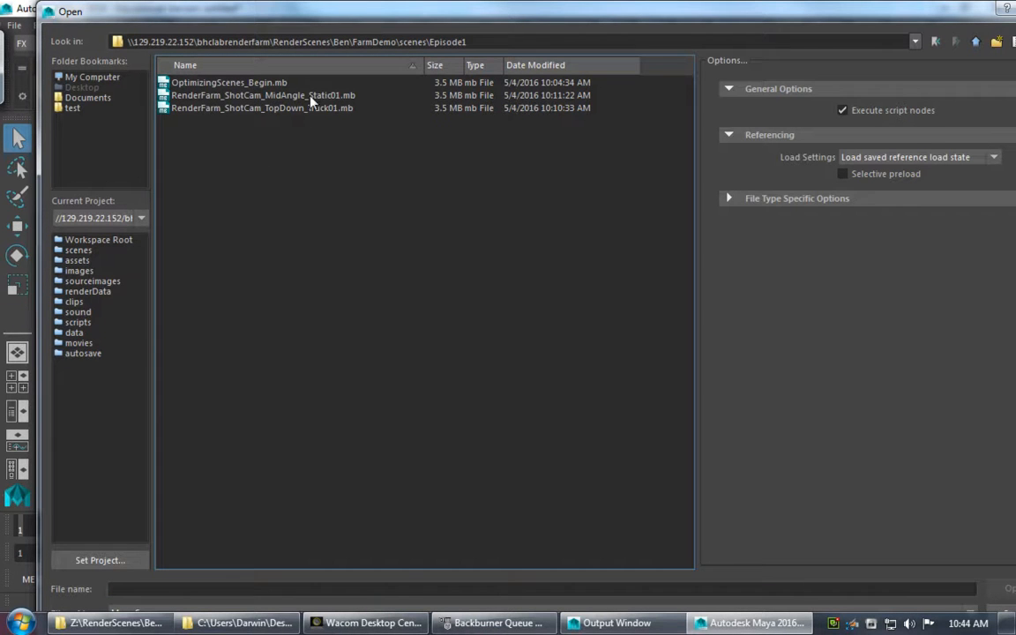
{"action": "left_click", "coordinate": [254, 96]}
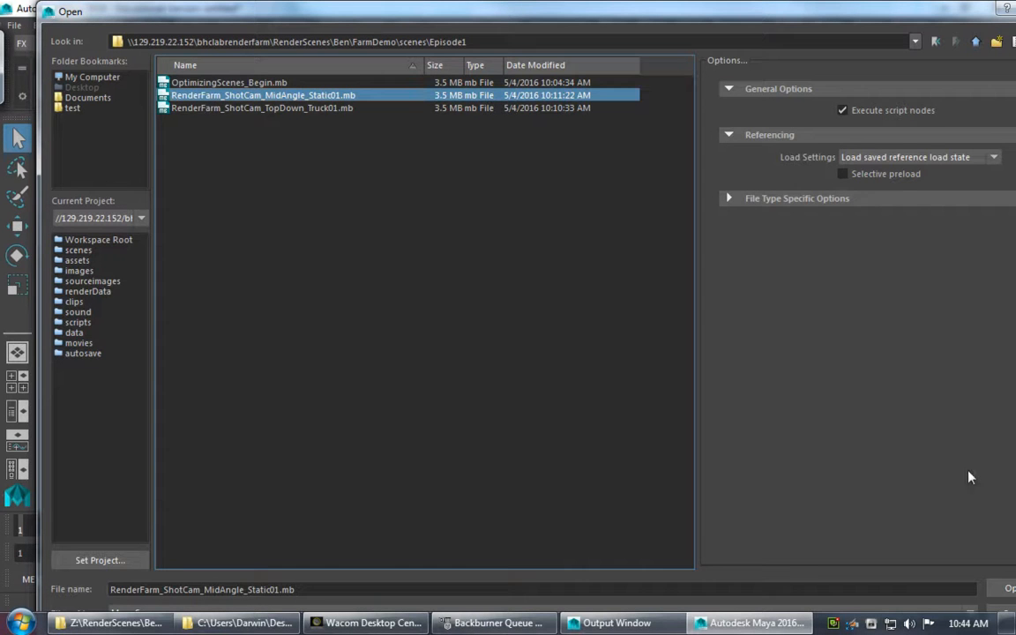
{"action": "left_click", "coordinate": [1006, 589]}
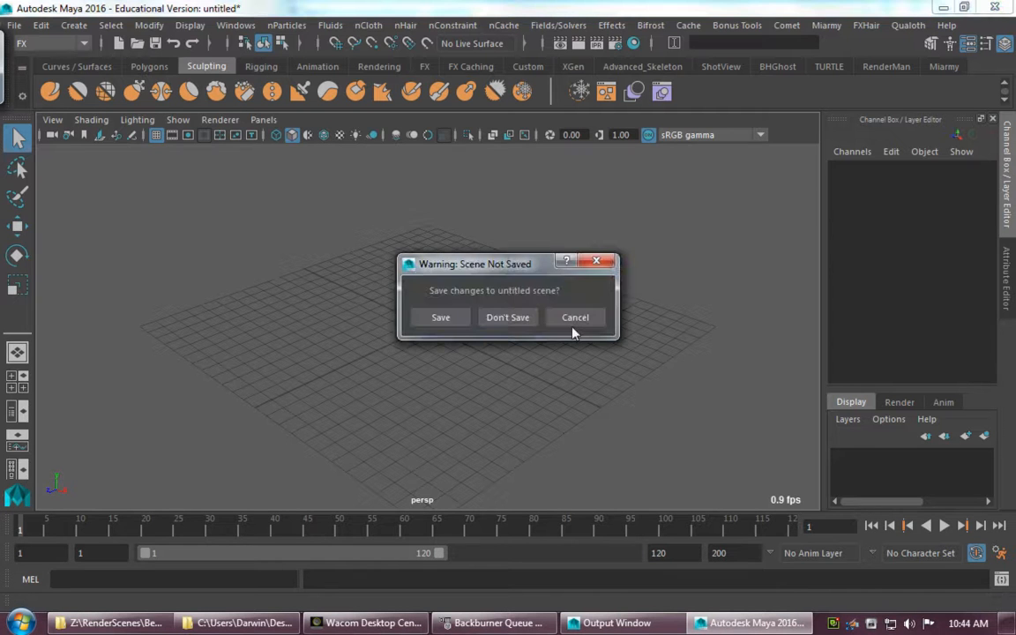
{"action": "left_click", "coordinate": [509, 319]}
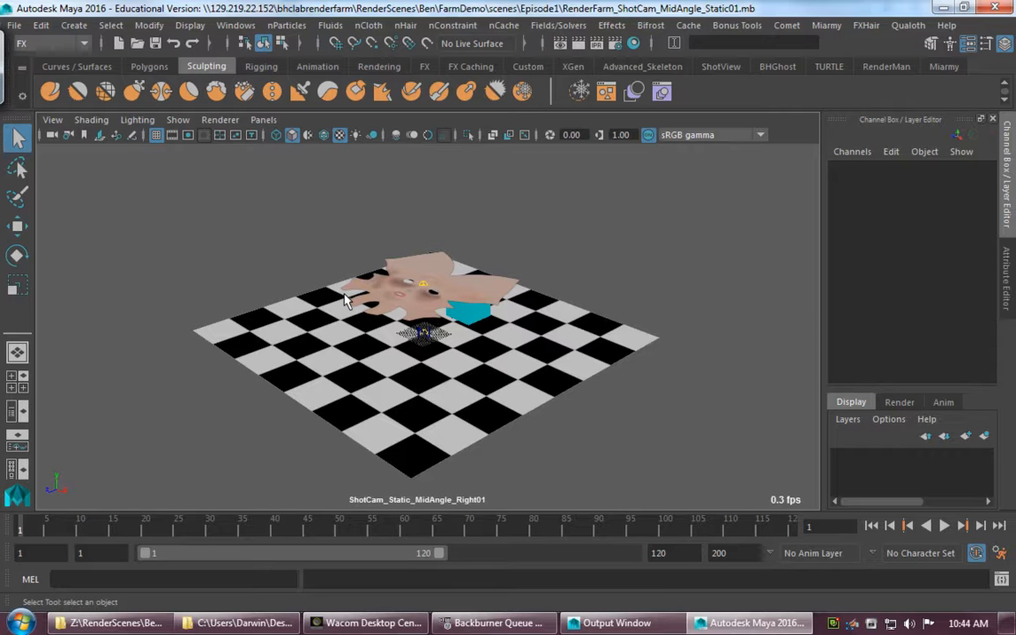
Step: Examine the image path of the cloth's diffuse file texture in the Hypershade, then close the Hypershade
{"action": "mouse_move", "coordinate": [296, 318]}
{"action": "left_mouse_down", "text": "alt"}
{"action": "mouse_move", "coordinate": [294, 309]}
{"action": "mouse_move", "coordinate": [303, 337]}
{"action": "left_mouse_up", "text": "alt"}
{"action": "right_click_drag", "start_coordinate": [303, 336], "coordinate": [479, 338], "text": "alt"}
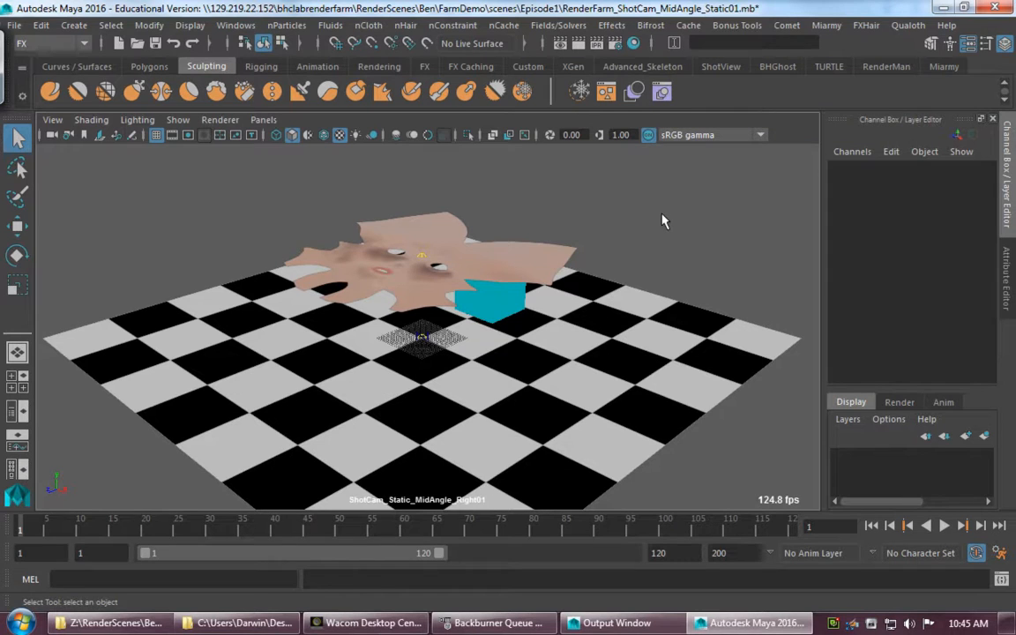
{"action": "left_click", "coordinate": [637, 45]}
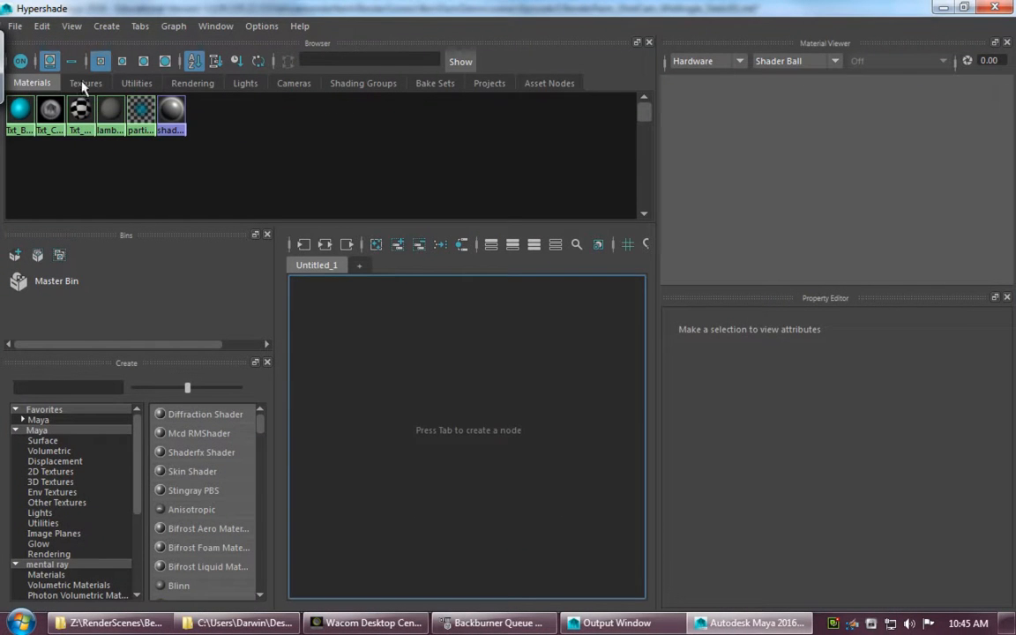
{"action": "left_click_drag", "start_coordinate": [445, 6], "coordinate": [483, 405]}
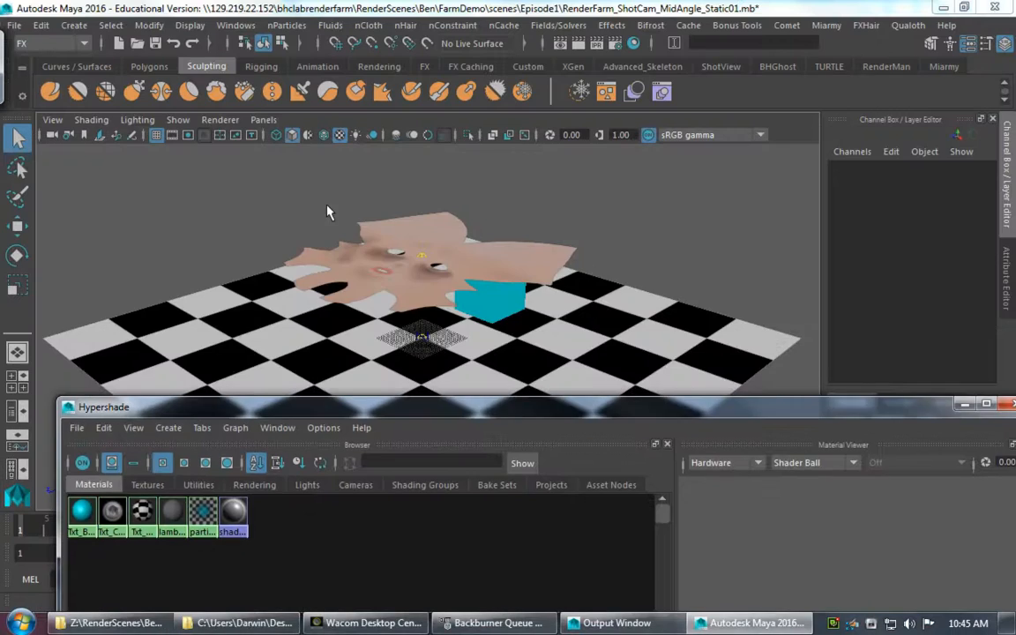
{"action": "double_click", "coordinate": [453, 408]}
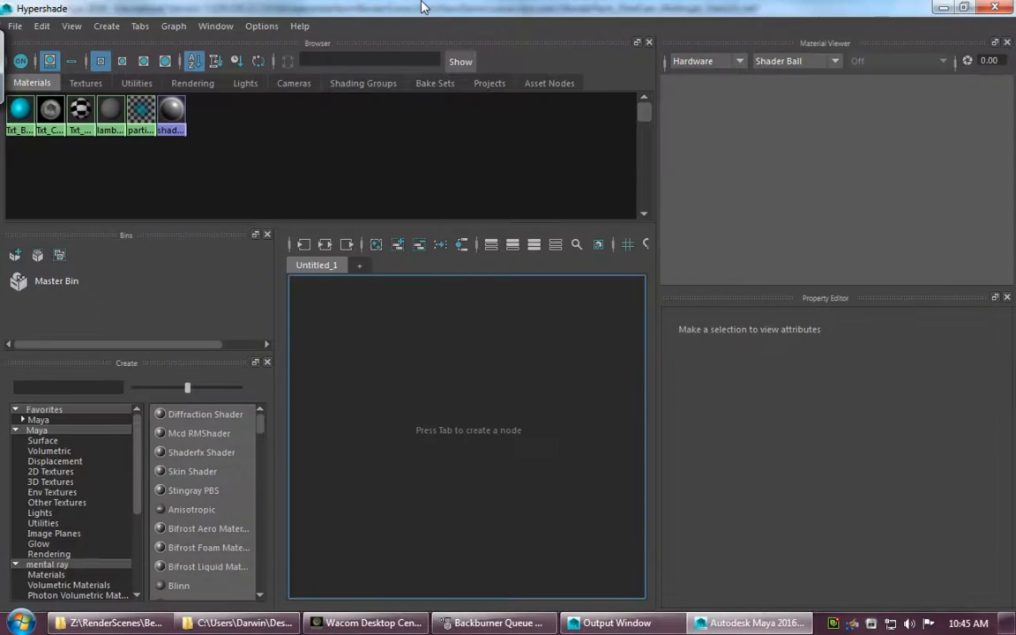
{"action": "left_click", "coordinate": [86, 83]}
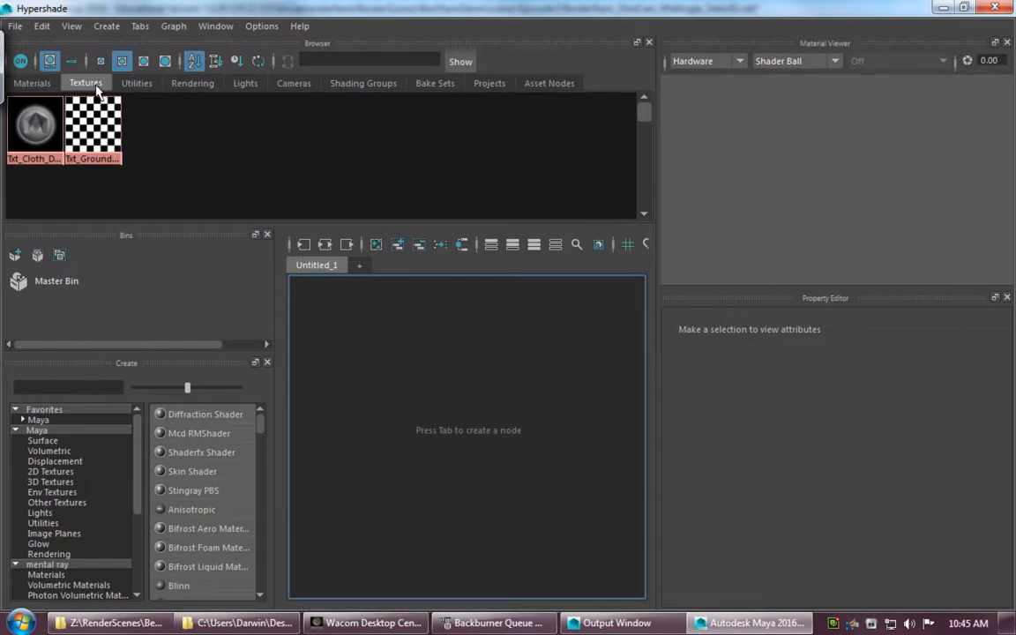
{"action": "left_click", "coordinate": [25, 129]}
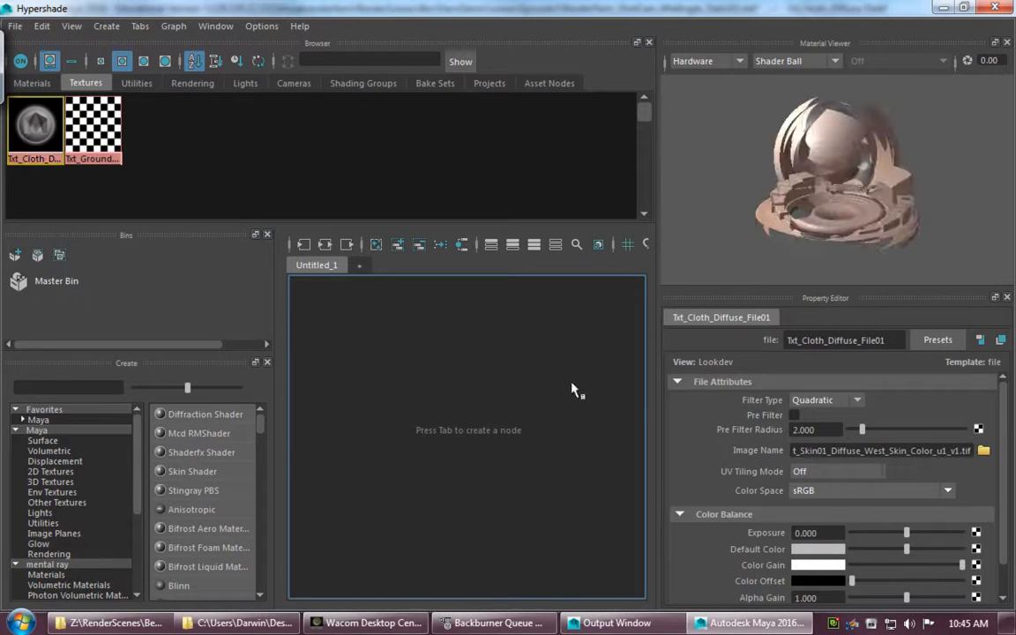
{"action": "left_click_drag", "start_coordinate": [652, 416], "coordinate": [410, 415]}
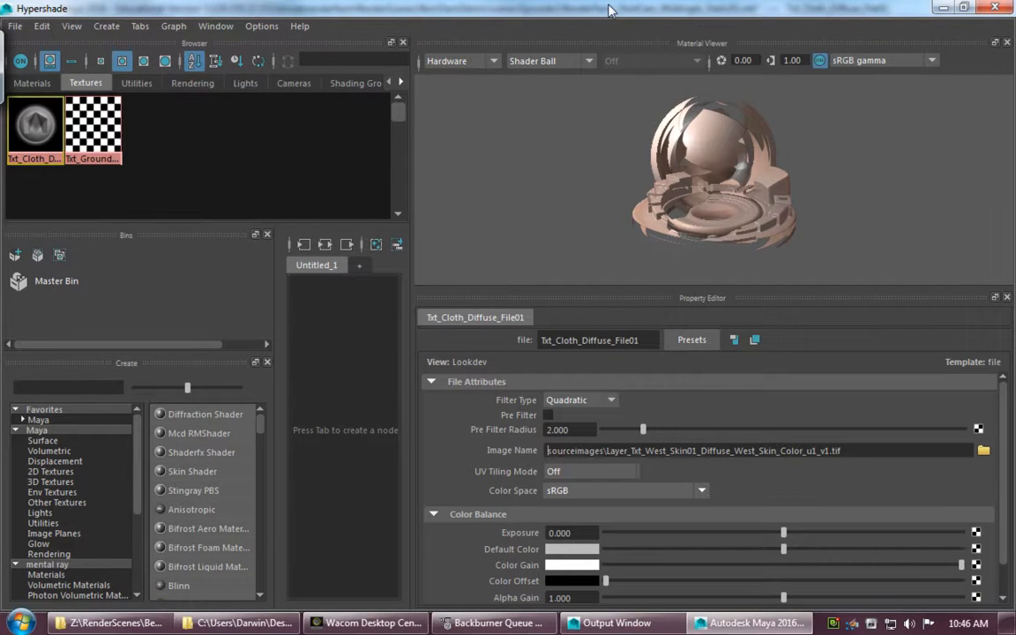
{"action": "left_click_drag", "start_coordinate": [554, 8], "coordinate": [474, 106]}
{"action": "left_click", "coordinate": [864, 97]}
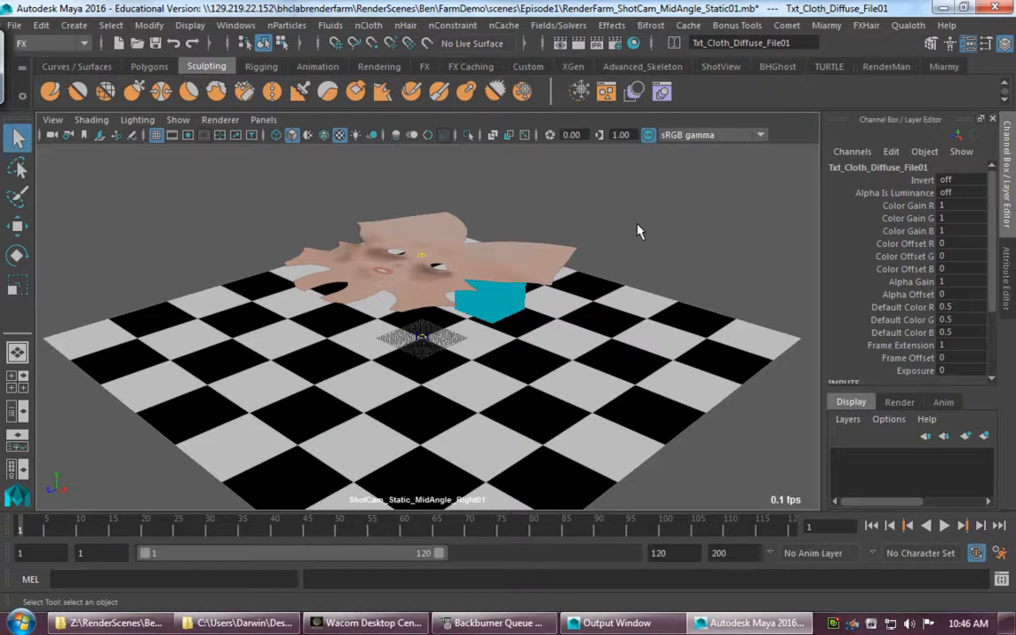
Step: Check the base directory of the cloth's nCloth cache file in its attributes, then deselect the cloth
{"action": "left_click", "coordinate": [398, 228]}
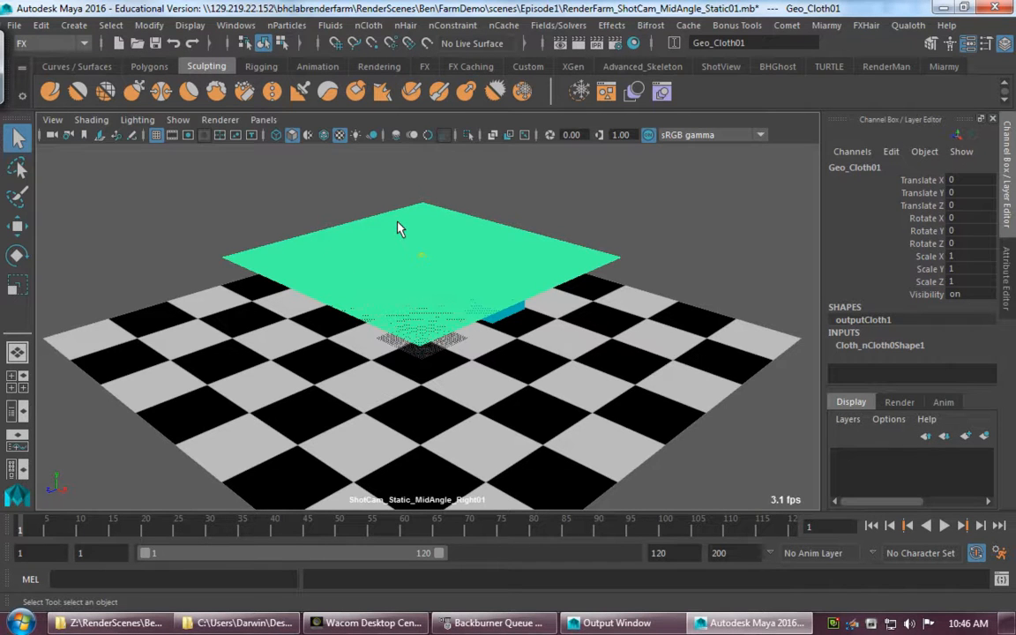
{"action": "left_click", "coordinate": [1007, 295]}
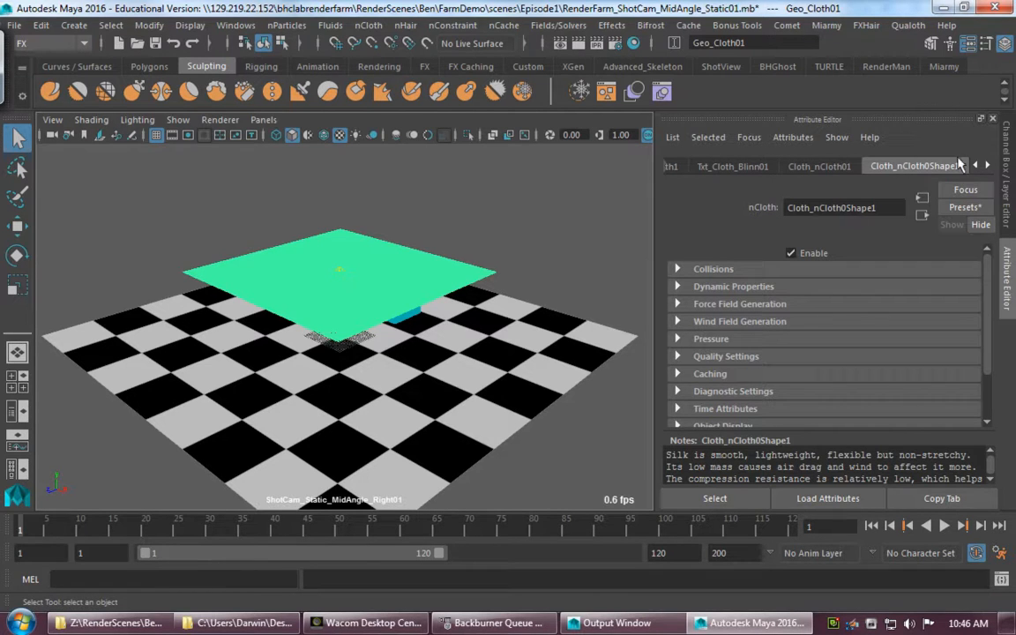
{"action": "left_click", "coordinate": [988, 167]}
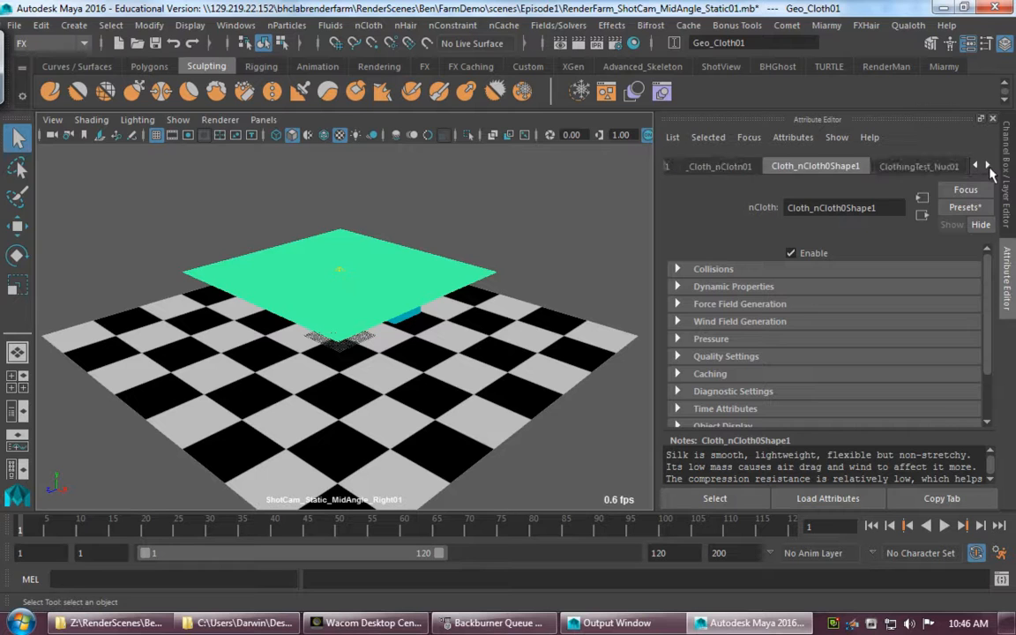
{"action": "left_click", "coordinate": [988, 167]}
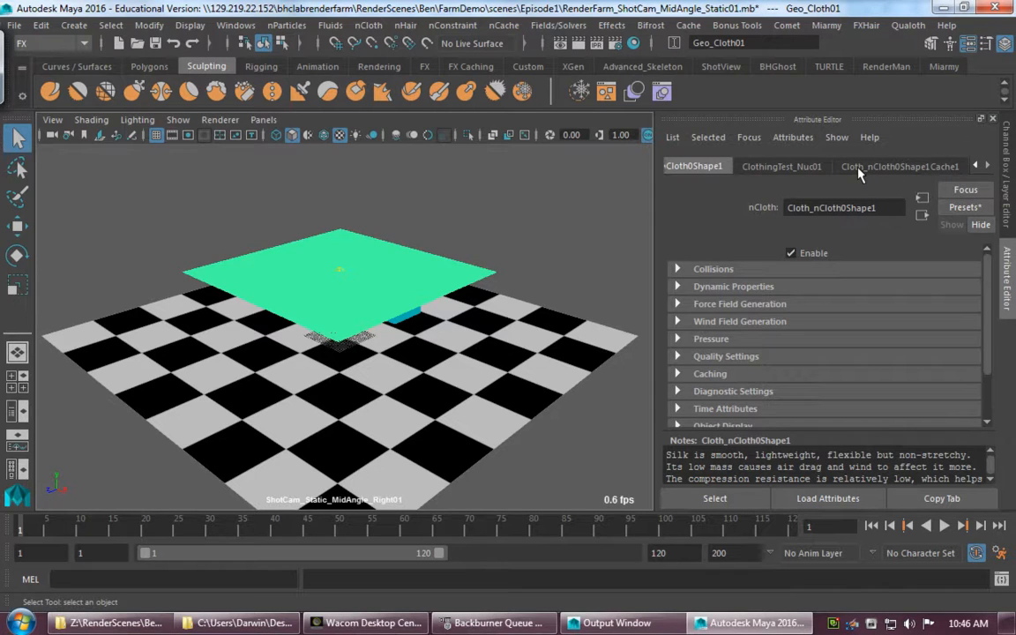
{"action": "left_click", "coordinate": [857, 169]}
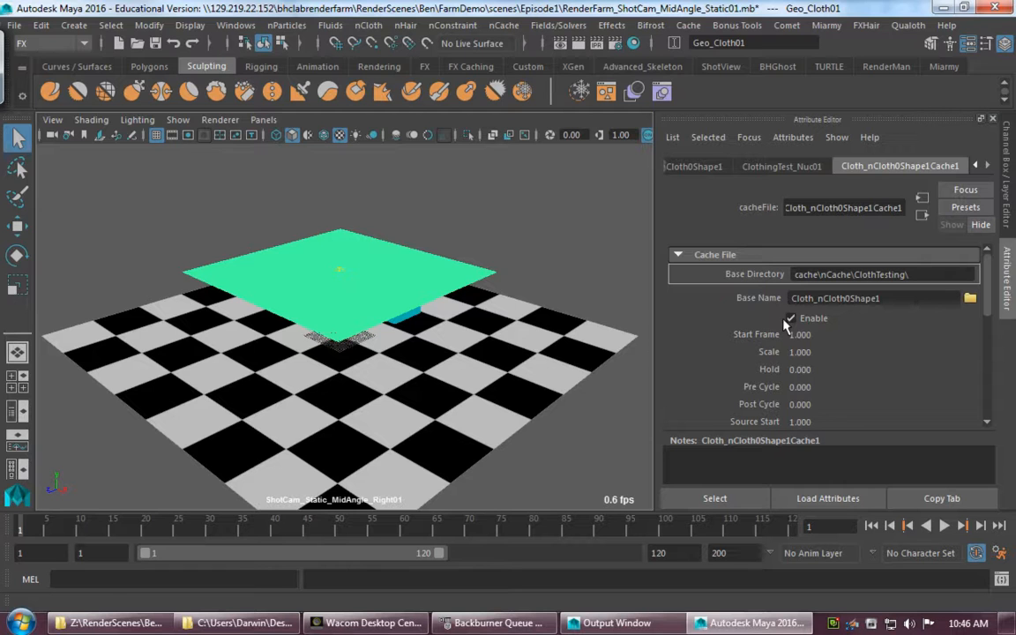
{"action": "left_click", "coordinate": [562, 199]}
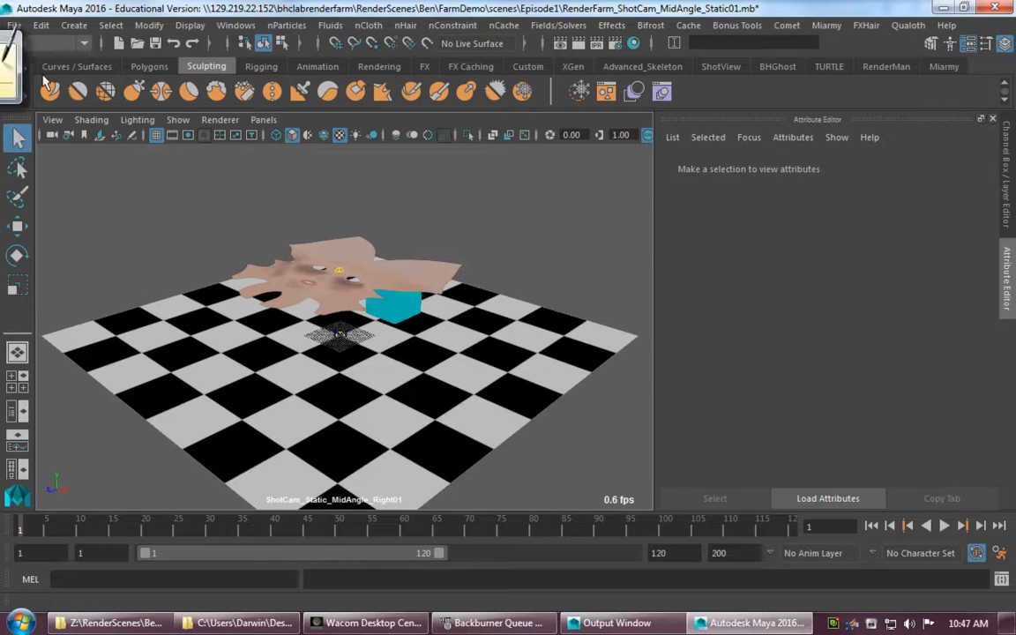
Step: Save the scene in the Episode1 folder under the new name RenderFarm_ShotCam_MidAngle_Static_Rendering01.mb
{"action": "left_click", "coordinate": [23, 28]}
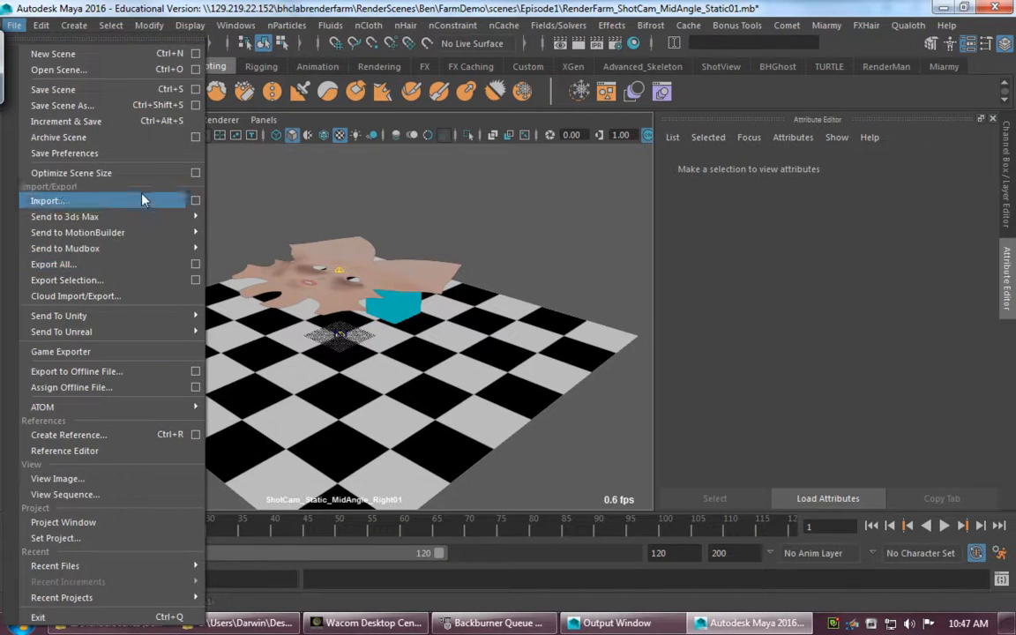
{"action": "left_click", "coordinate": [173, 104]}
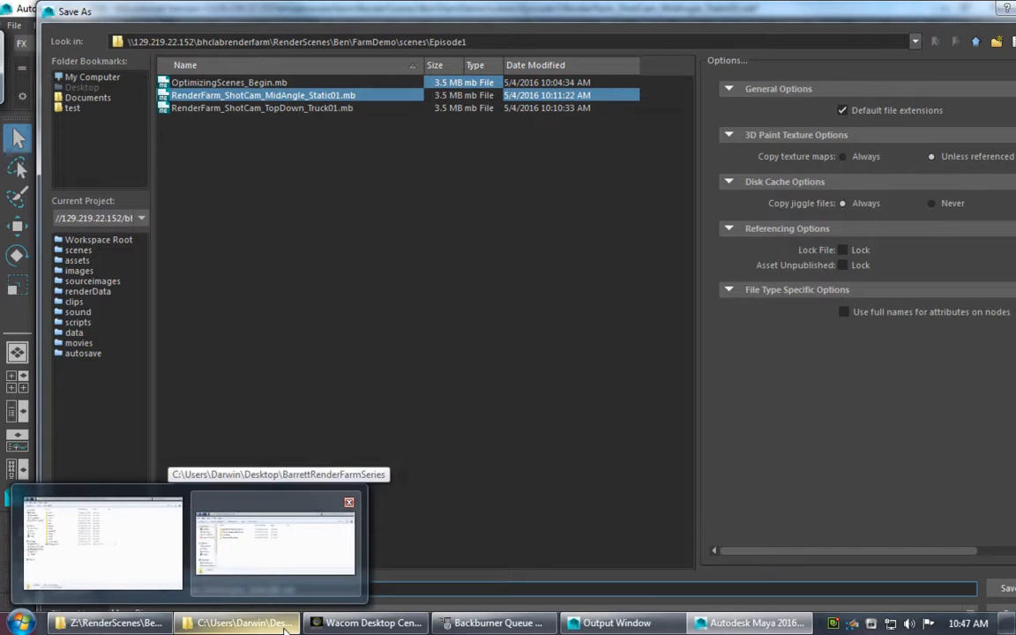
{"action": "key", "text": "BackSpace"}
{"action": "key", "text": "BackSpace"}
{"action": "type", "text": "_RenderFa"}
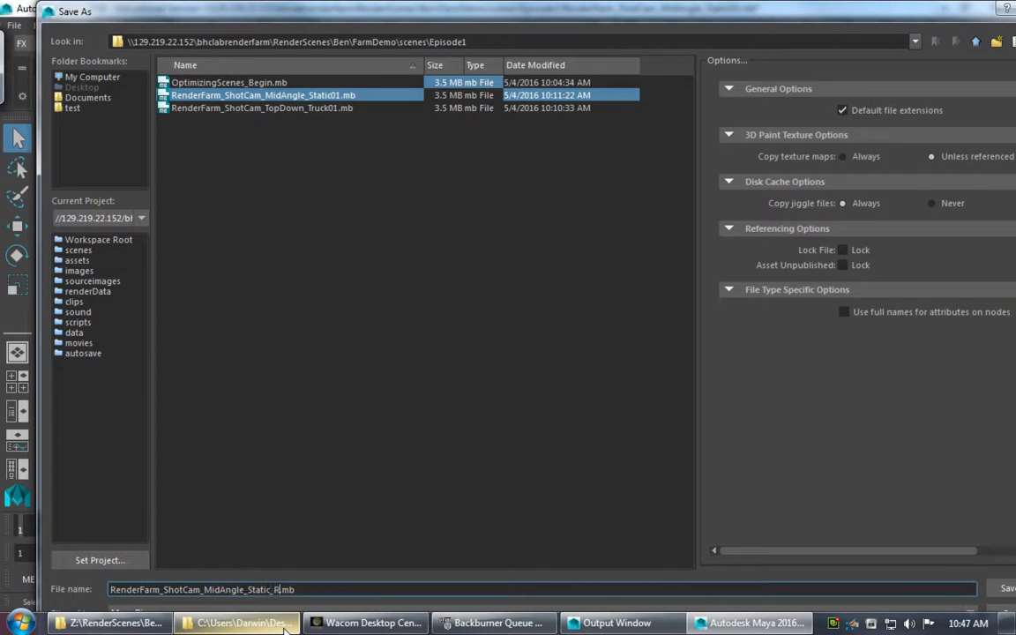
{"action": "key", "text": "BackSpace"}
{"action": "key", "text": "BackSpace"}
{"action": "type", "text": "ing01"}
{"action": "key", "text": "Return"}
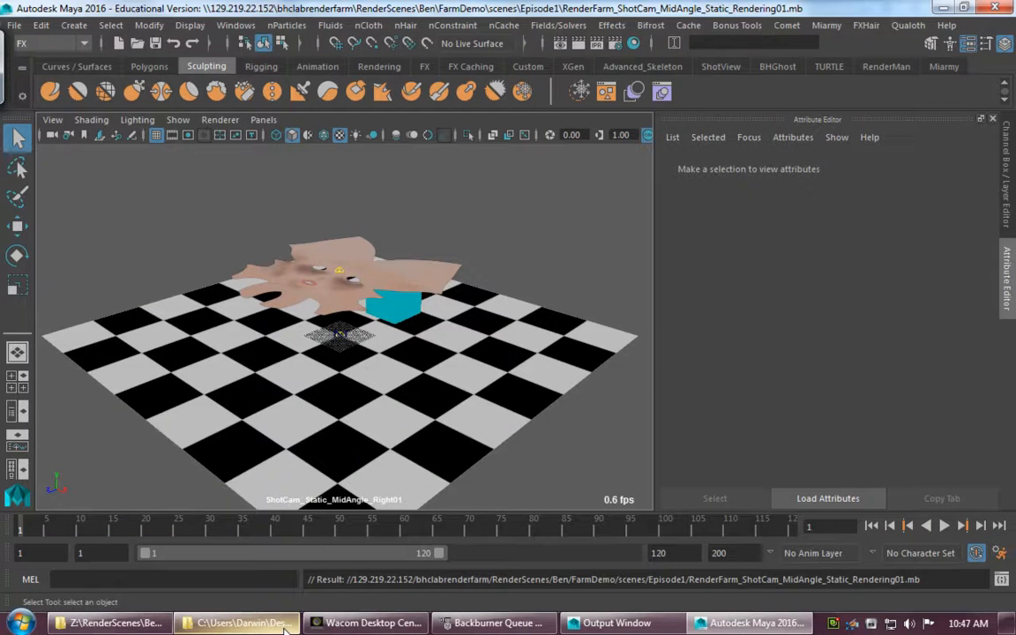